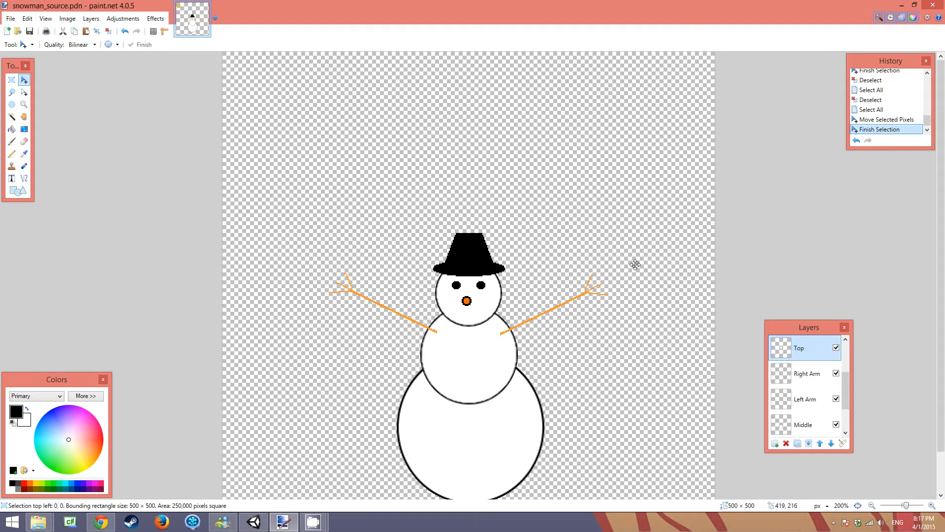
- Move the head circle on the Top layer away from the snowman to the canvas's left edge, then select the Middle layer
left_click_drag(473, 266, 424, 268)
left_click(424, 269)
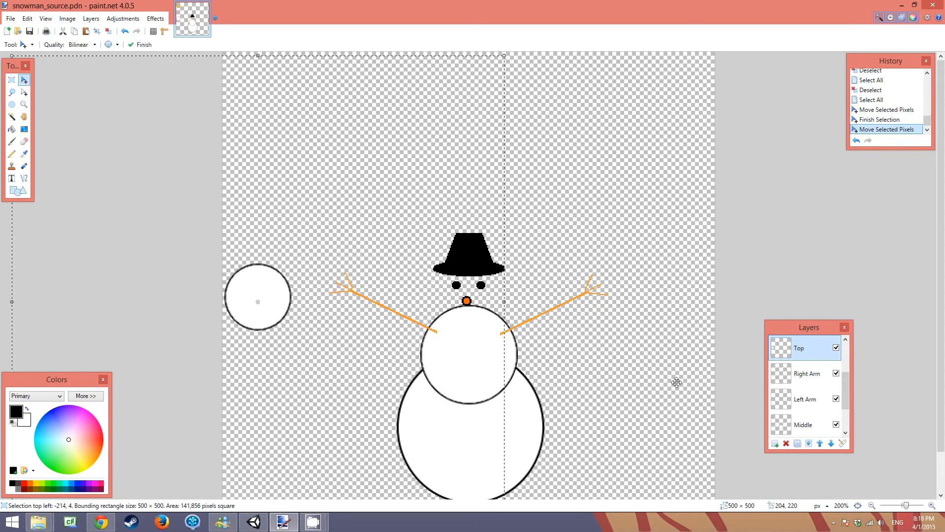
left_click(807, 374)
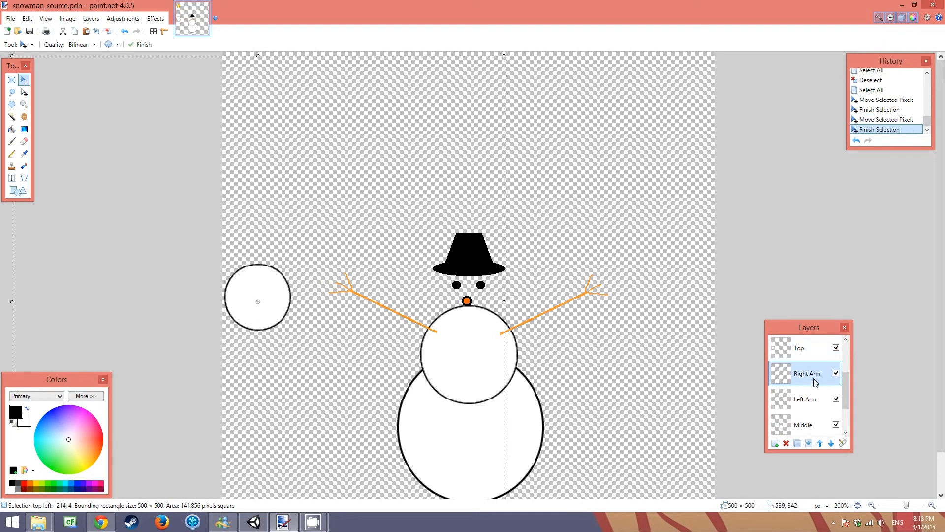
left_click(807, 424)
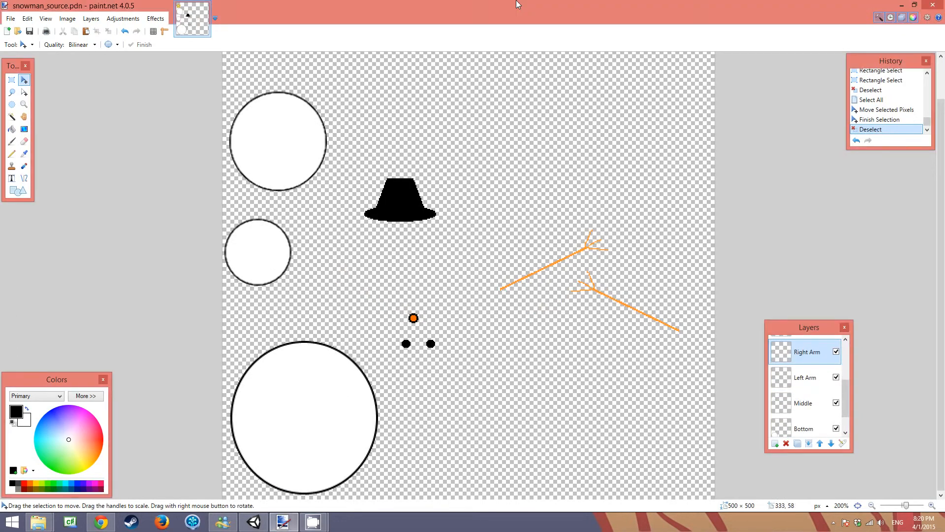
- Check with rectangular selections that each of the three body circles can be boxed separately from the other parts
left_click(11, 81)
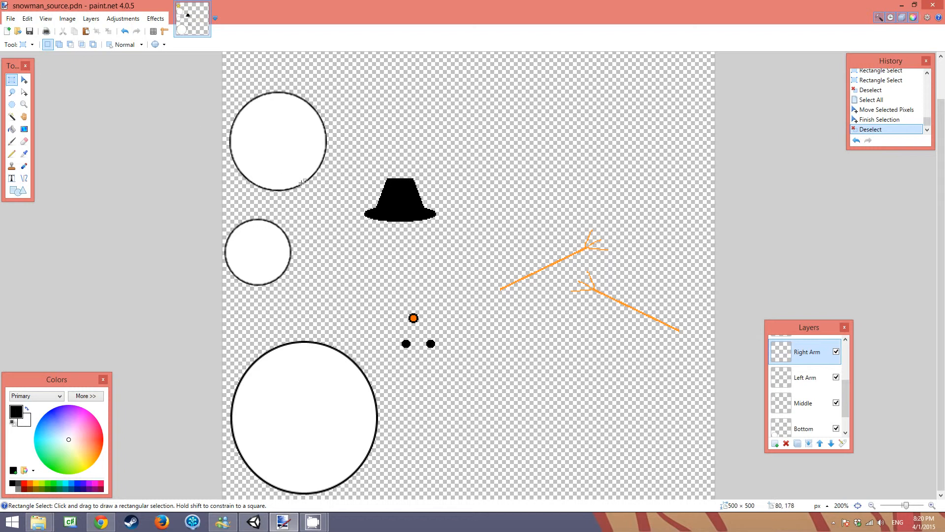
left_click_drag(226, 92, 328, 193)
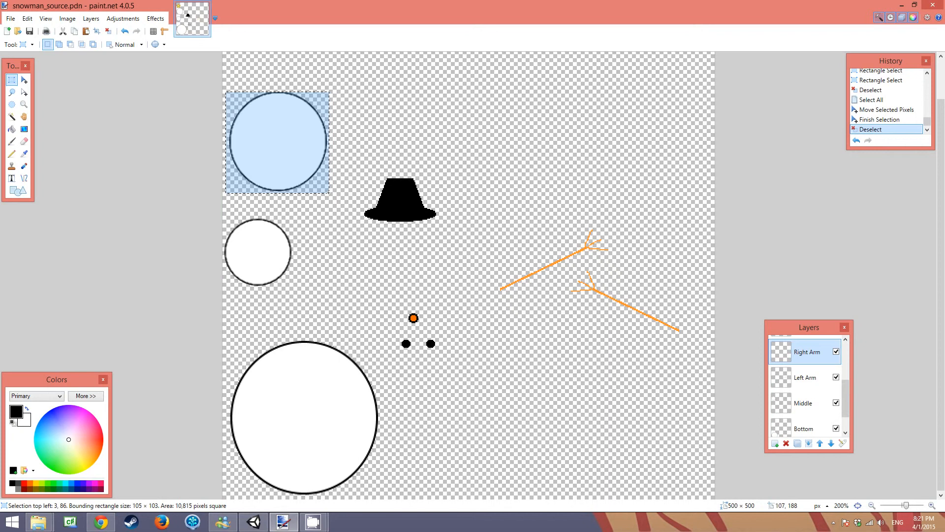
left_click_drag(328, 192, 329, 193)
left_click(327, 234)
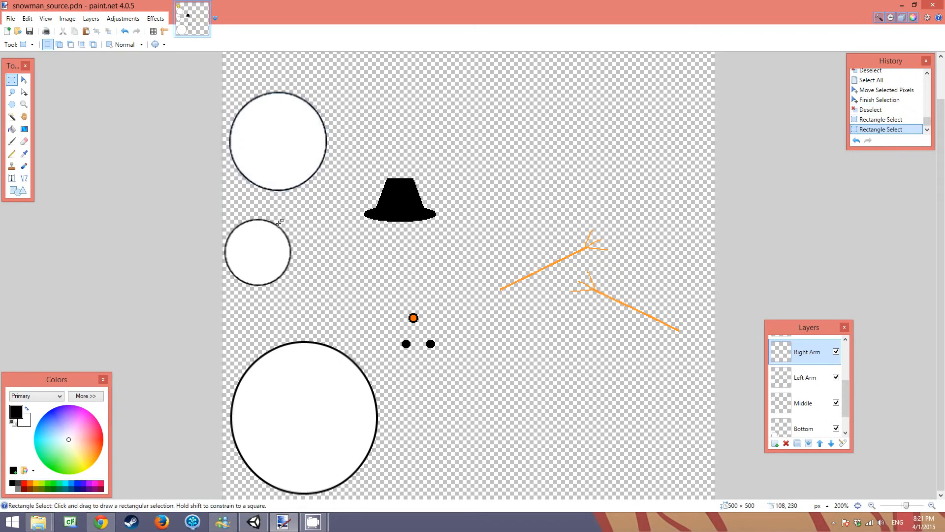
left_click_drag(223, 215, 294, 287)
left_click(333, 271)
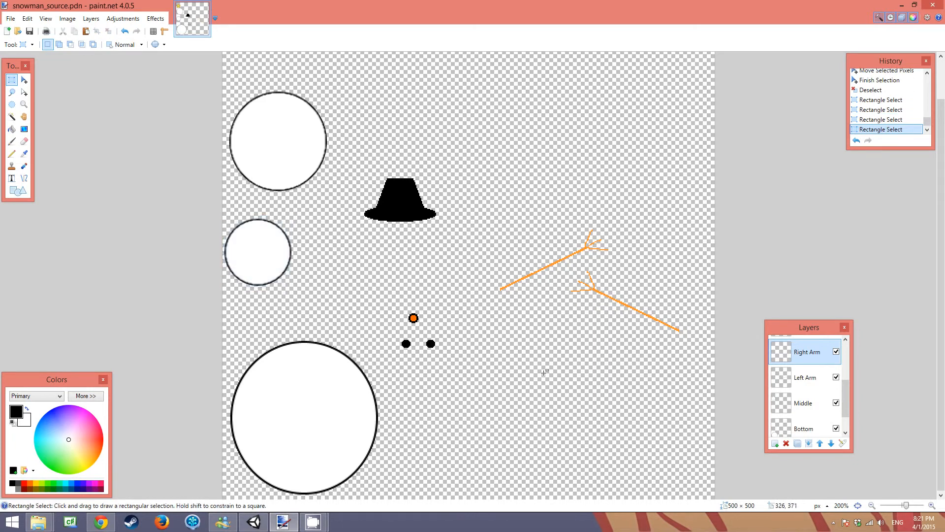
left_click_drag(544, 373, 559, 388)
left_click(507, 345)
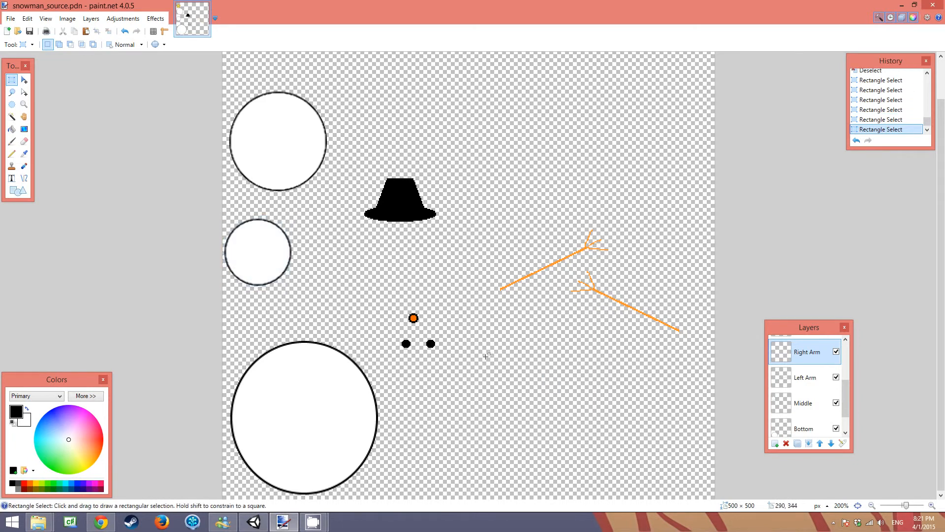
left_click_drag(226, 340, 395, 479)
left_click(550, 297)
- Check with rectangular selections whether the bounding boxes of the two arms overlap
left_click_drag(566, 268, 679, 337)
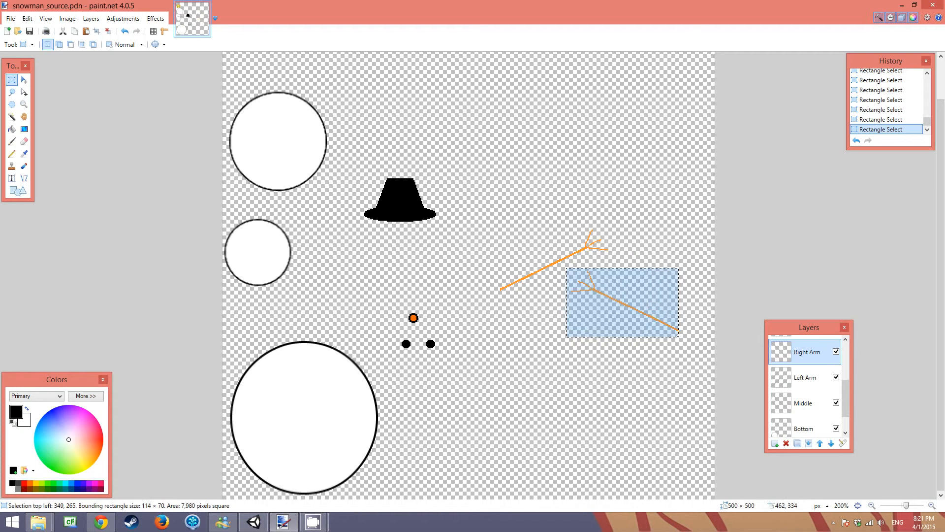
left_click(495, 233)
left_click_drag(496, 233, 619, 297)
left_click(661, 237)
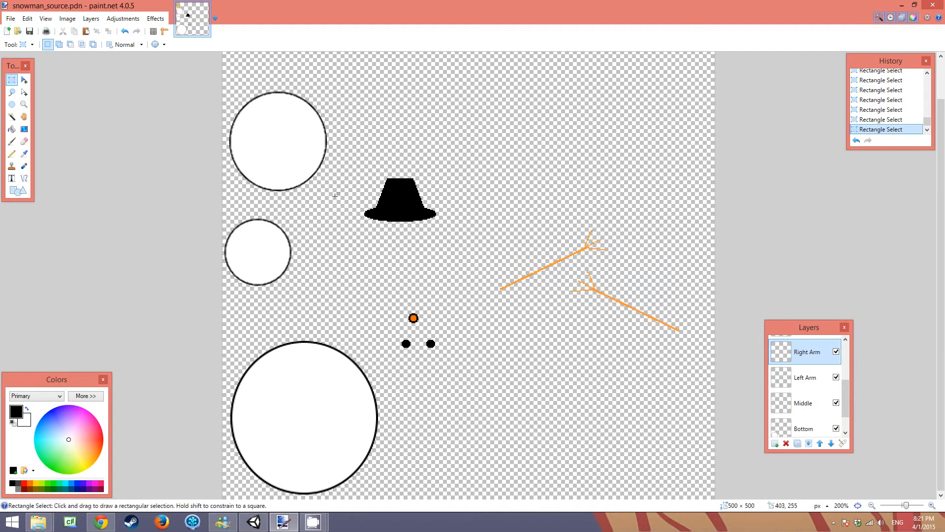
- Move the entire content of the Right Arm layer down about 41 px, away from the other arm, and deselect it
left_click(23, 80)
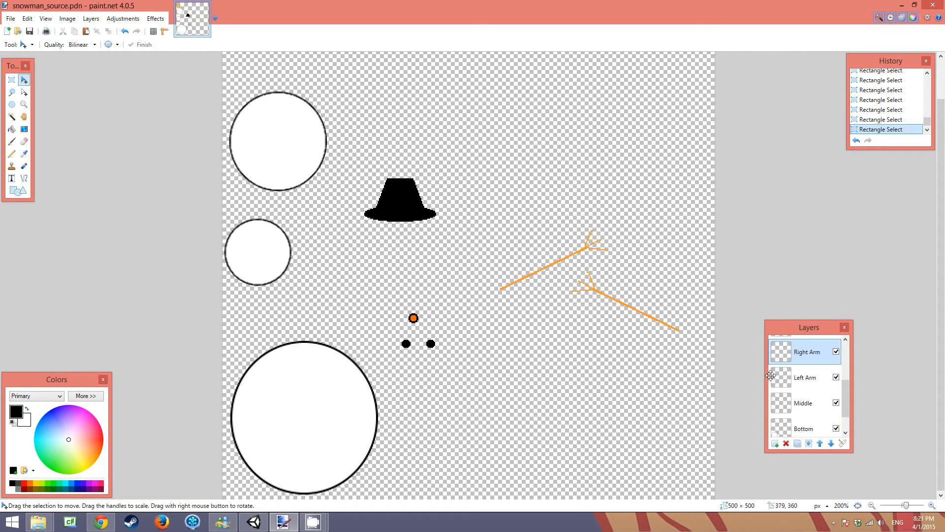
key("ctrl+a")
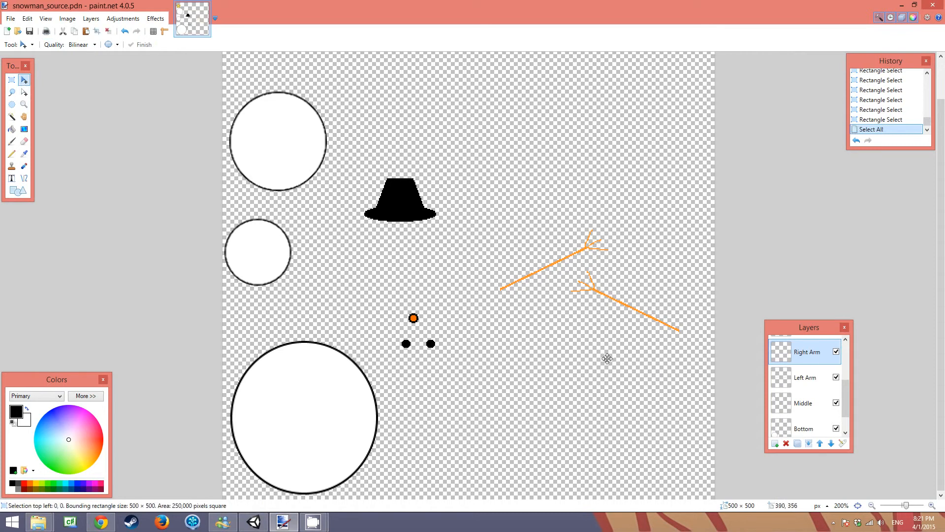
left_click_drag(604, 359, 603, 398)
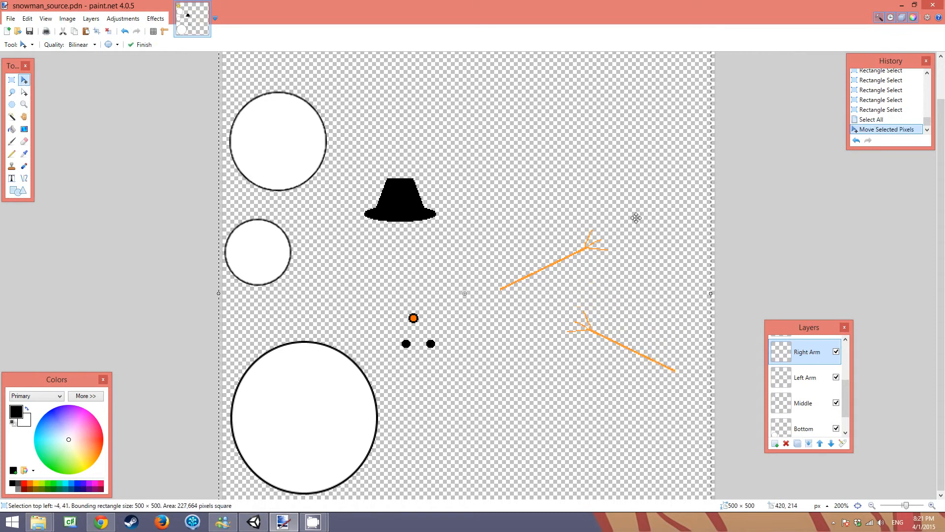
key("ctrl+d")
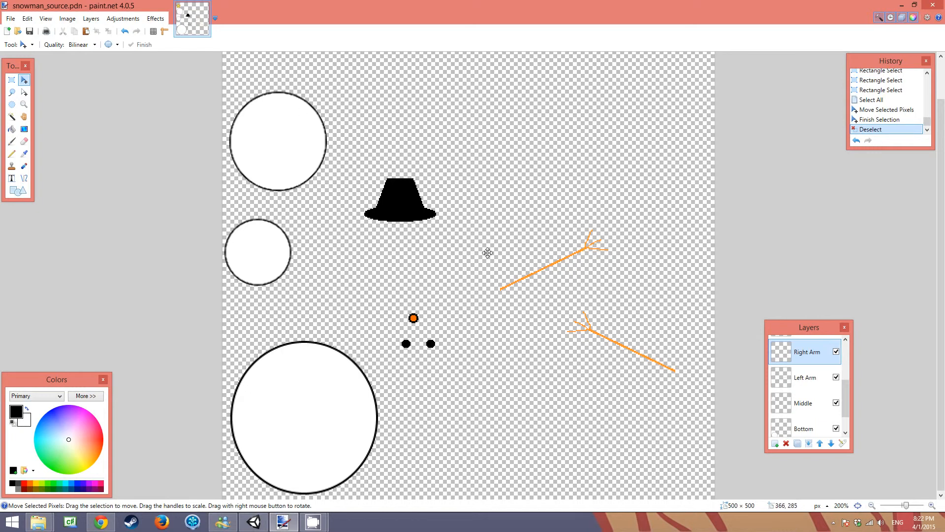
- Start saving the image under a new name, with PNG as the file type and snowman_dopesheet.png as the file name
left_click(10, 19)
left_click(27, 100)
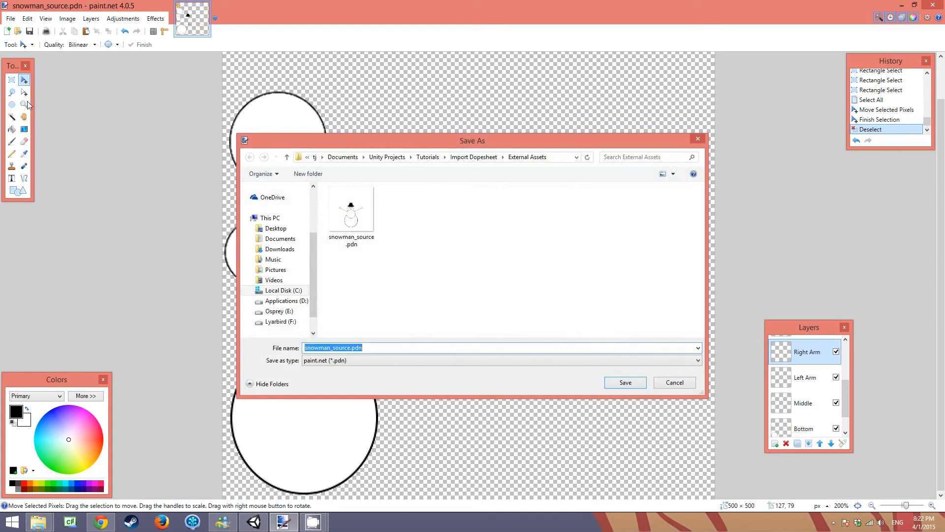
left_click(333, 362)
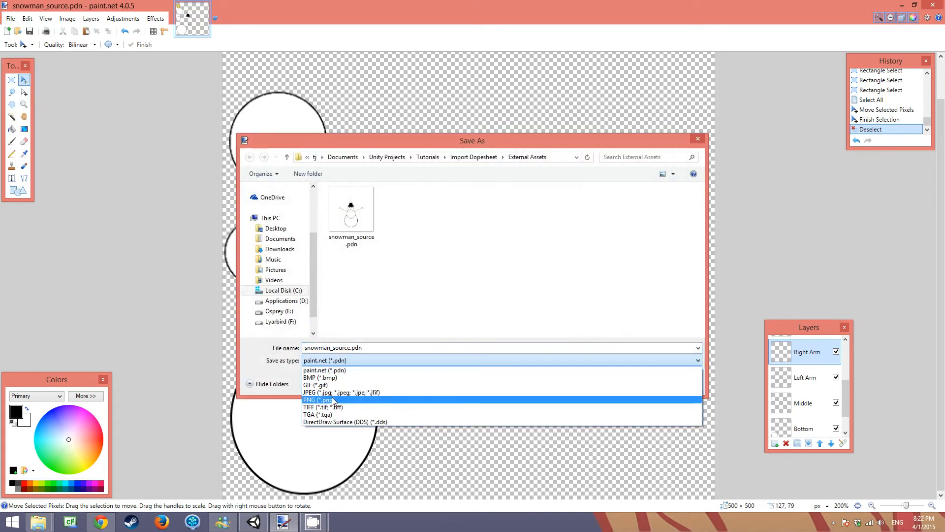
left_click(334, 397)
double_click(343, 348)
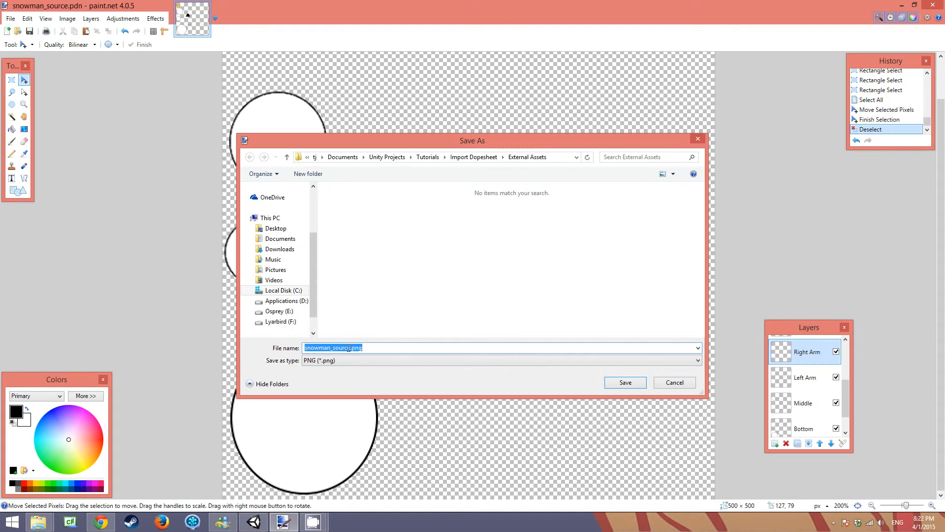
left_click(349, 348)
key("shift+Left")
key("shift+Left")
key("shift+Left")
key("shift+Left")
key("shift+Left")
key("shift+Left")
type("dopesheet")
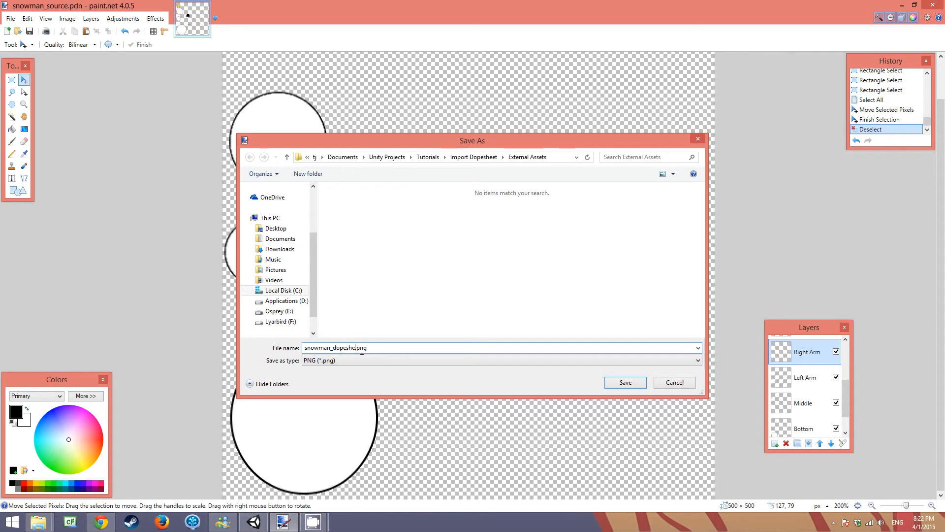
- Save the PNG in the Unity Project's Assets/Art folder, replacing the existing file, keeping the Auto-detect bit depth and flattening the image
left_click(474, 157)
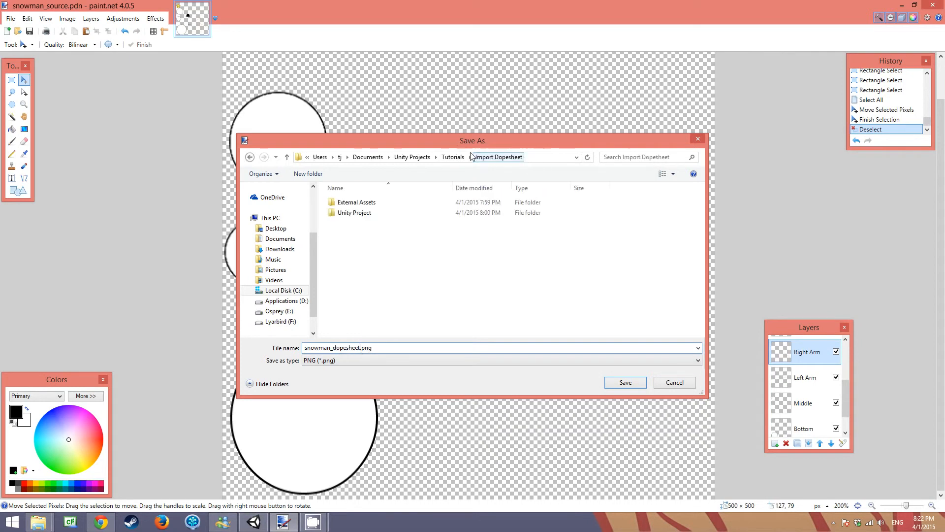
double_click(347, 213)
double_click(349, 203)
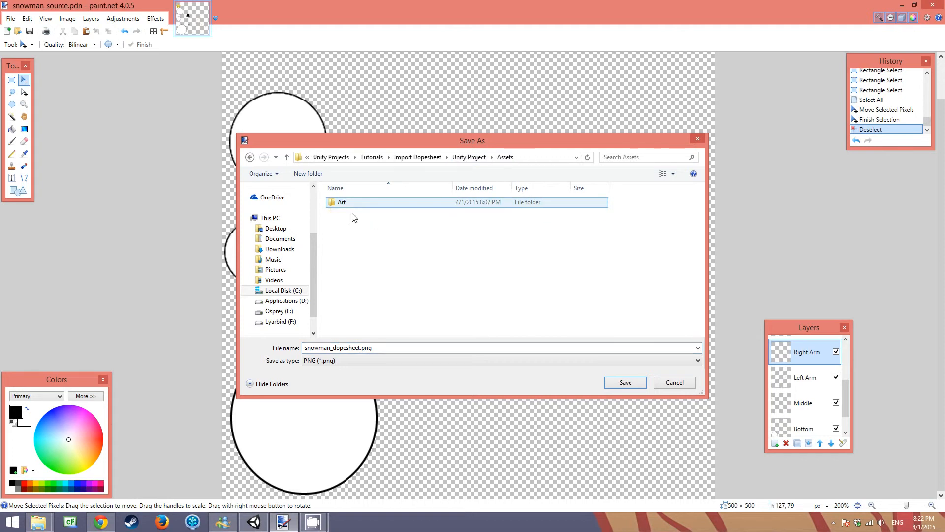
double_click(346, 204)
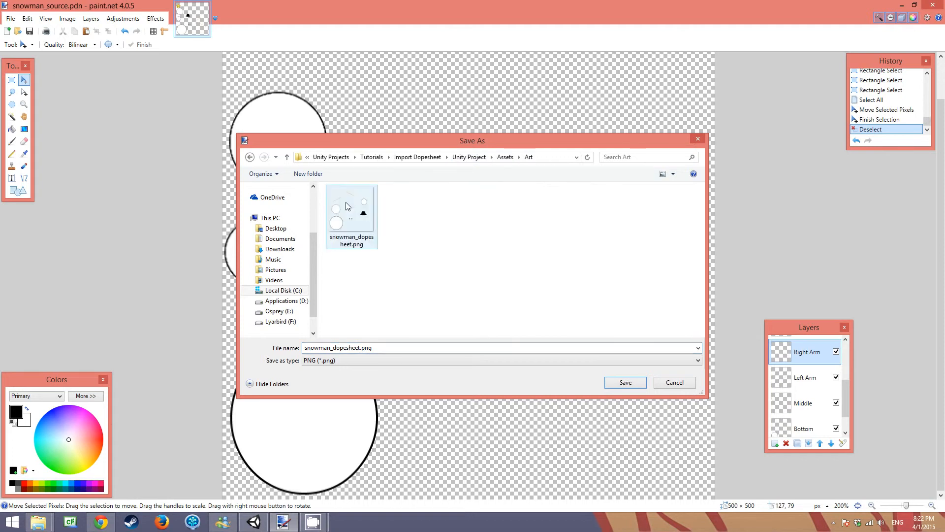
left_click(626, 383)
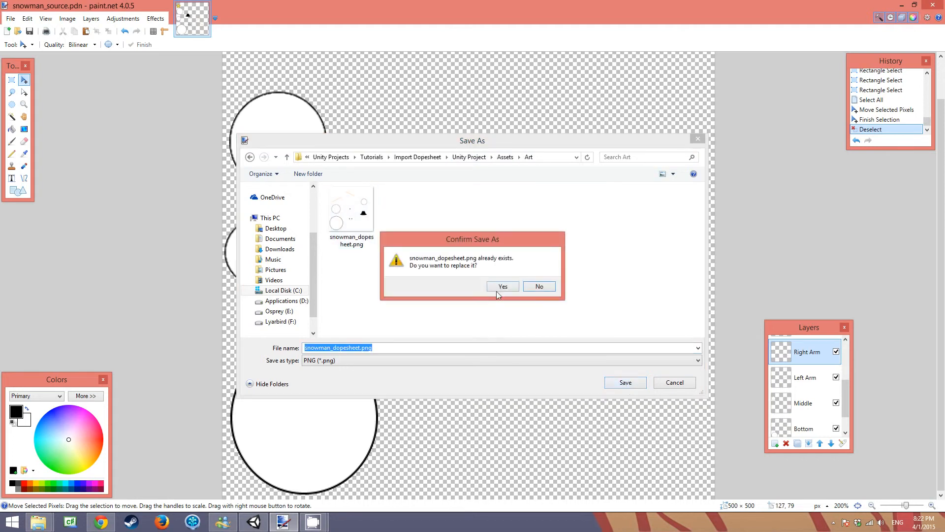
left_click(499, 287)
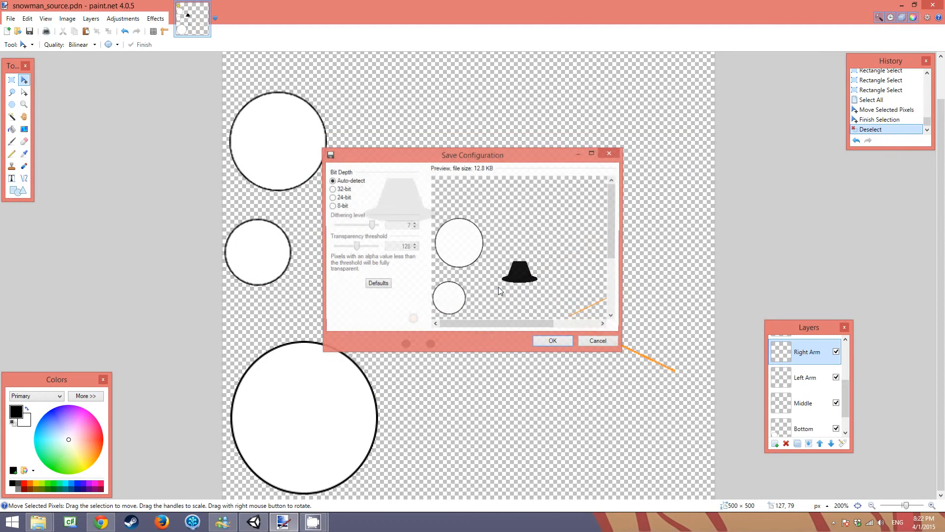
left_click(554, 342)
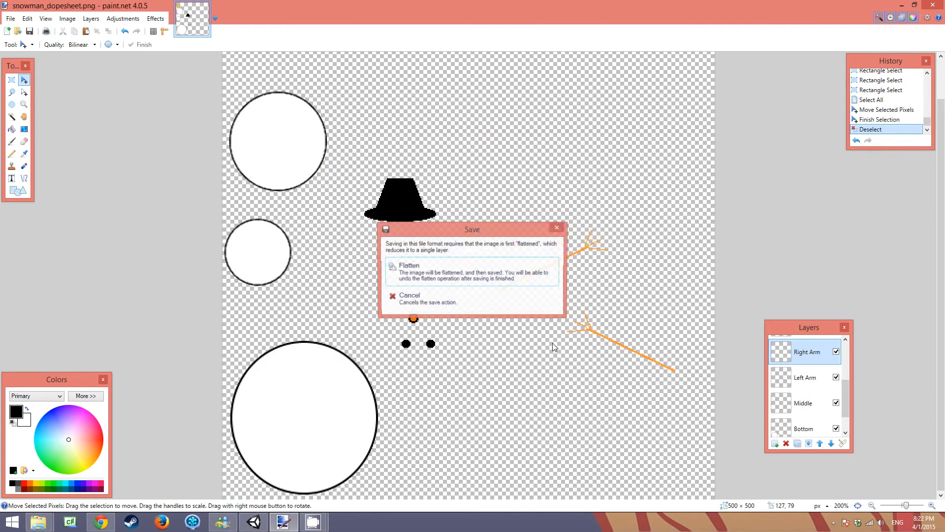
left_click(456, 272)
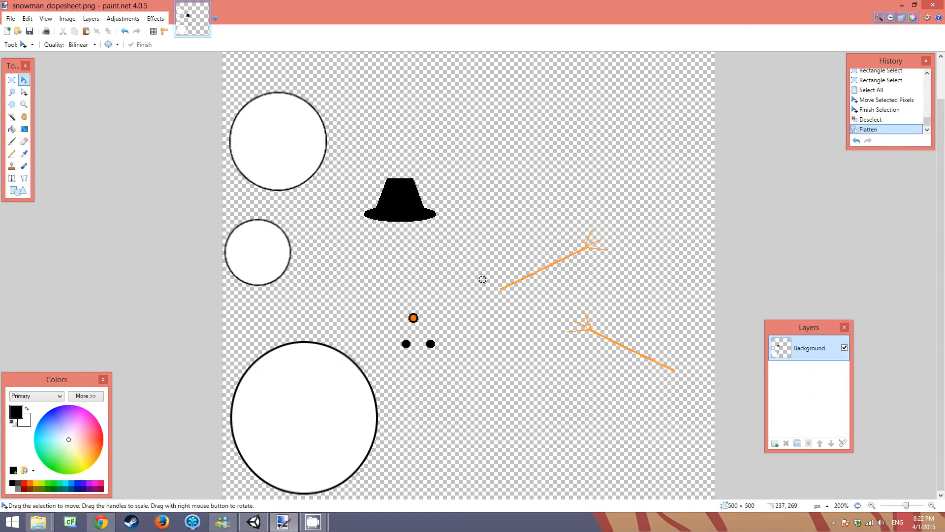
- Switch to Unity and set the Sprite Mode of the snowman_dopesheet texture in the Art folder to Multiple
key("alt+Tab")
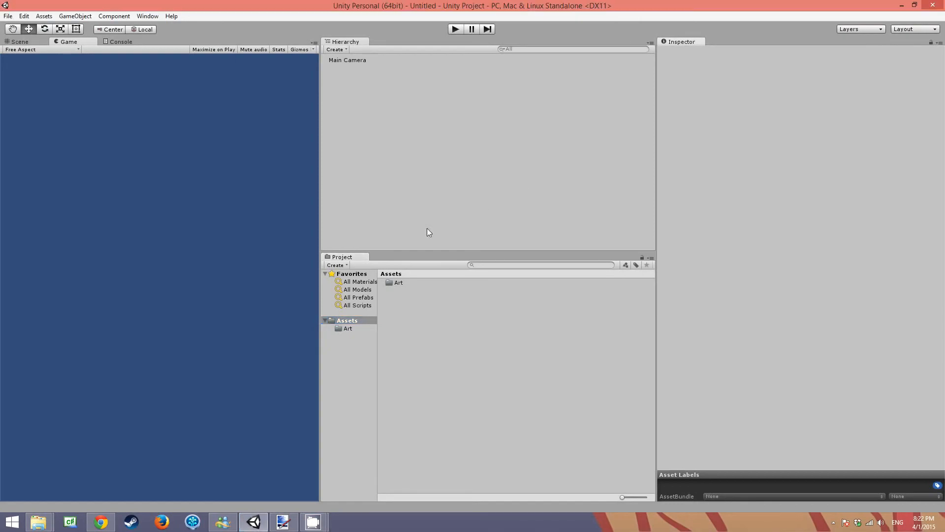
double_click(393, 283)
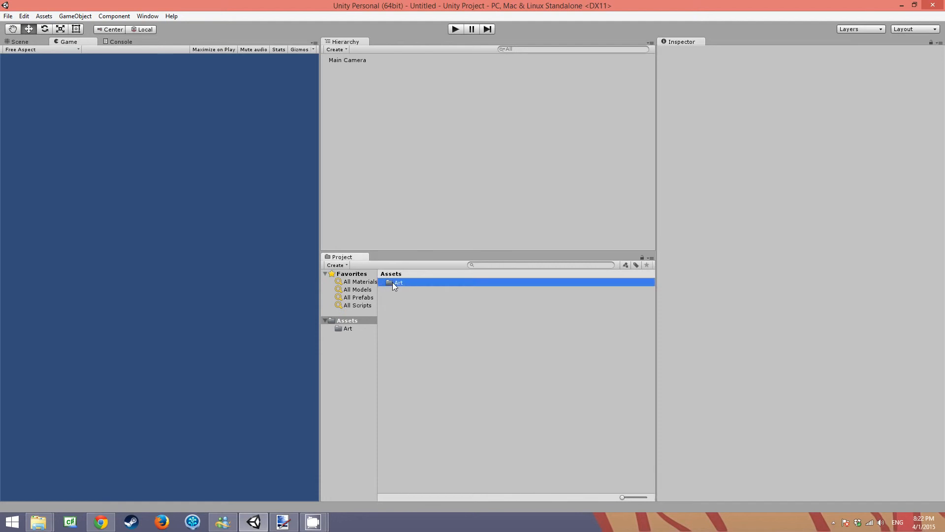
left_click(422, 282)
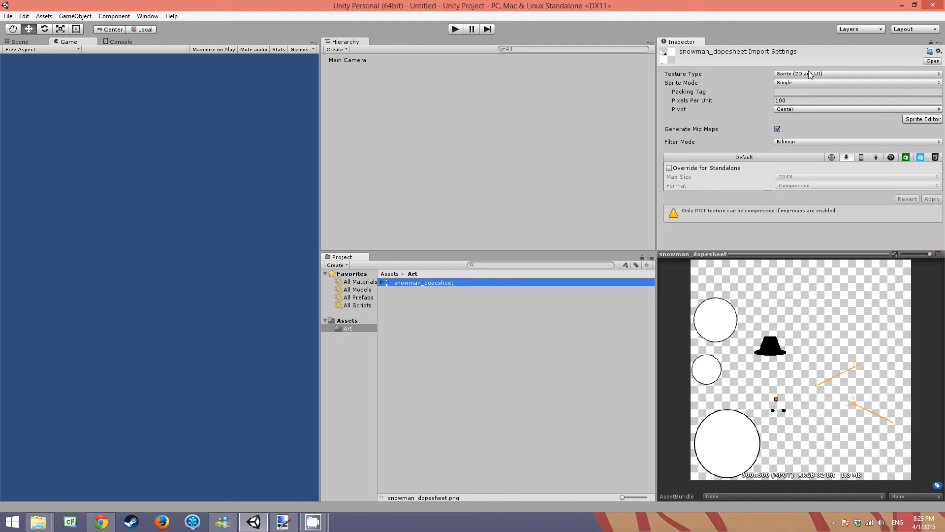
left_click(792, 82)
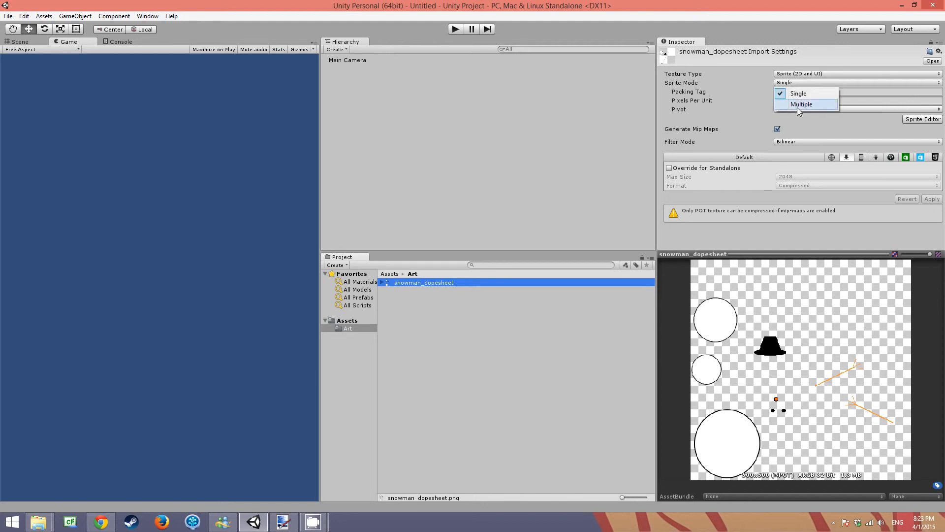
left_click(796, 107)
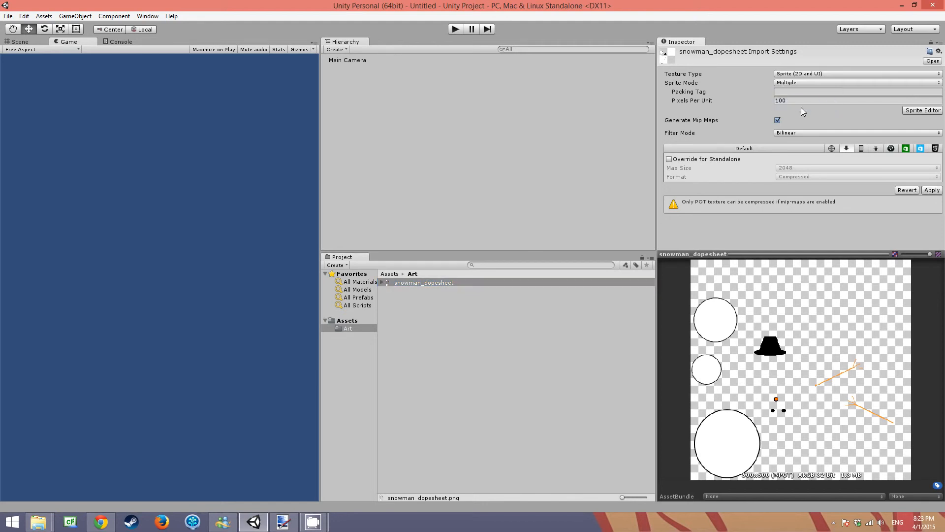
- Open snowman_dopesheet in an enlarged Sprite Editor and slice it with type Automatic, pivot Center and method Delete Existing
left_click(930, 110)
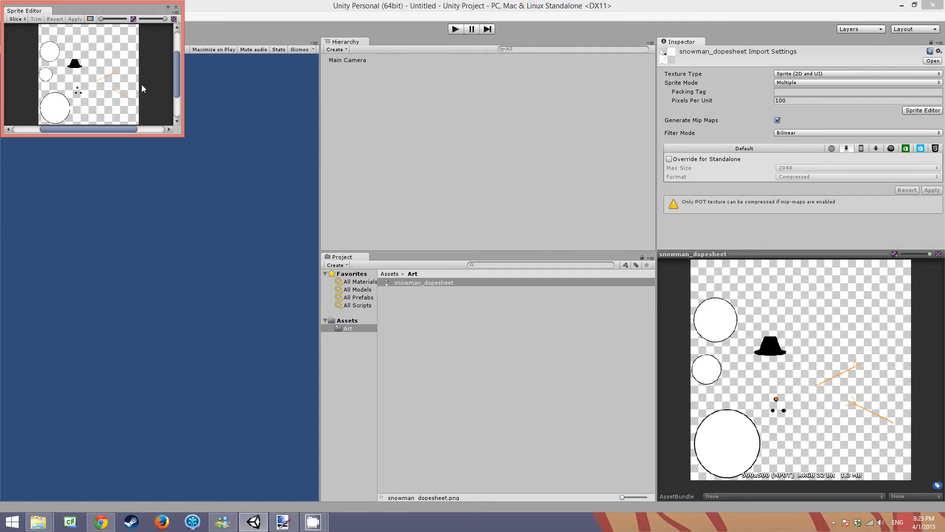
left_click_drag(183, 137, 595, 342)
scroll(295, 188, "up", 5)
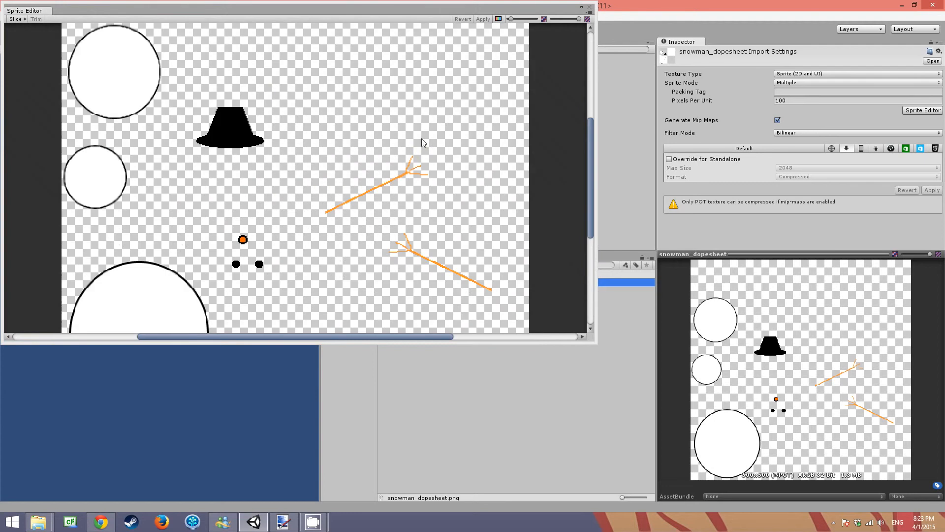
scroll(423, 133, "down", 5)
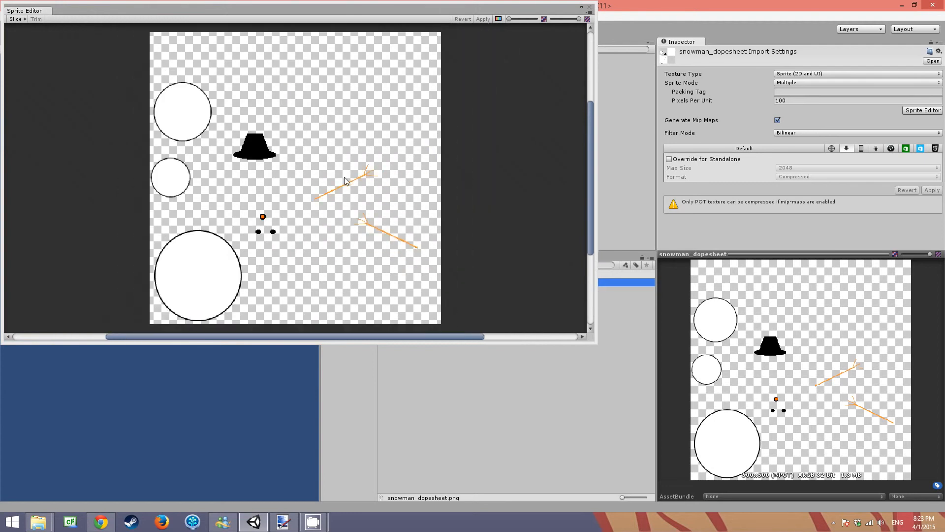
left_click(15, 20)
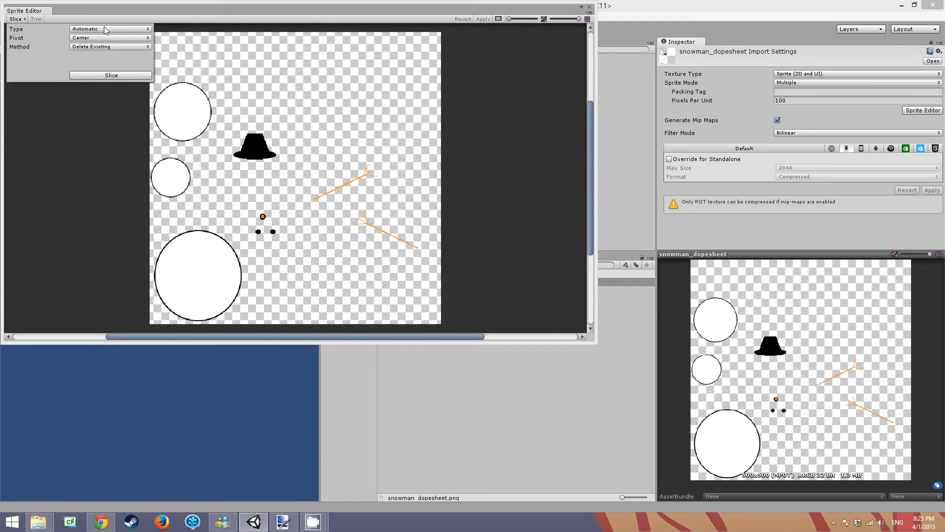
left_click(112, 75)
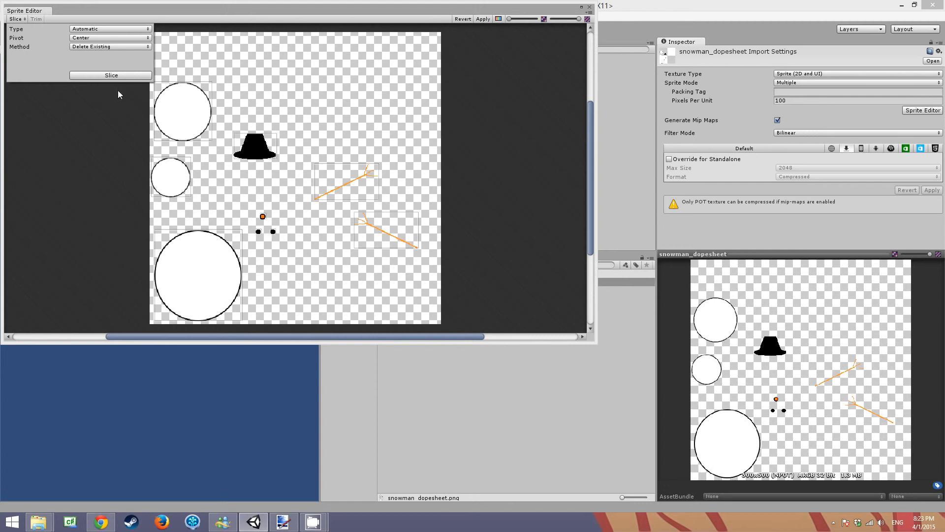
- Rename the sprite of the largest snowman circle to snowman_dopesheet_bottom
left_click(177, 115)
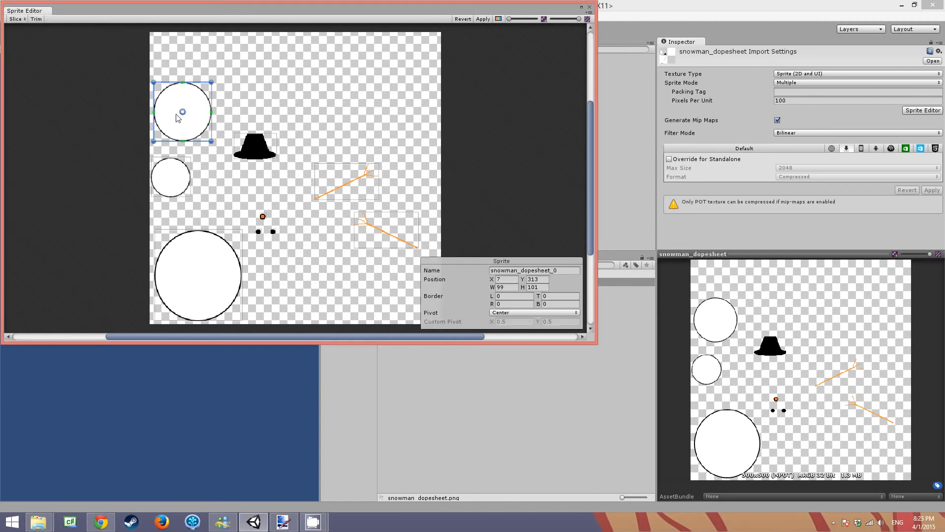
left_click(202, 266)
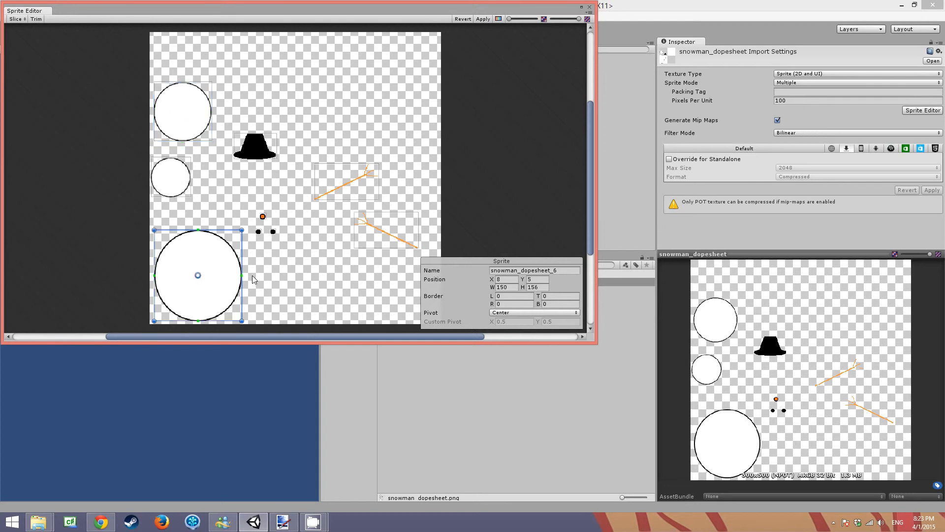
left_click(516, 270)
left_click(561, 271)
key("BackSpace")
type("bottom")
key("Return")
- Move the pivot of the snowman_dopesheet_bottom sprite up from its centre into the upper part of the circle
mouse_move(198, 275)
left_mouse_down()
mouse_move(198, 285)
mouse_move(197, 256)
mouse_move(200, 305)
mouse_move(197, 262)
left_mouse_up()
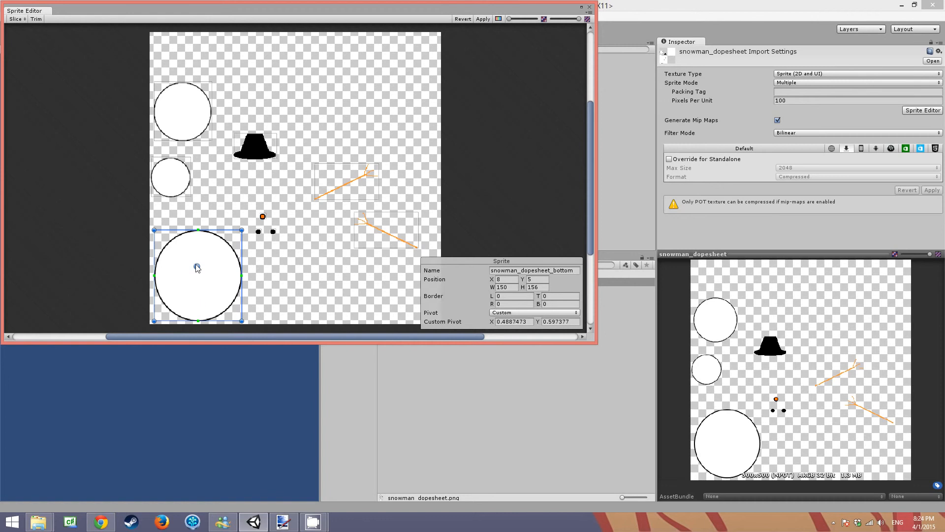
left_click_drag(197, 267, 196, 241)
mouse_move(197, 241)
left_mouse_down()
mouse_move(194, 281)
mouse_move(198, 250)
left_mouse_up()
- Lower the medium circle's pivot to about X 0.48, Y 0.34 and snap the small head circle's pivot to Bottom
left_click(201, 115)
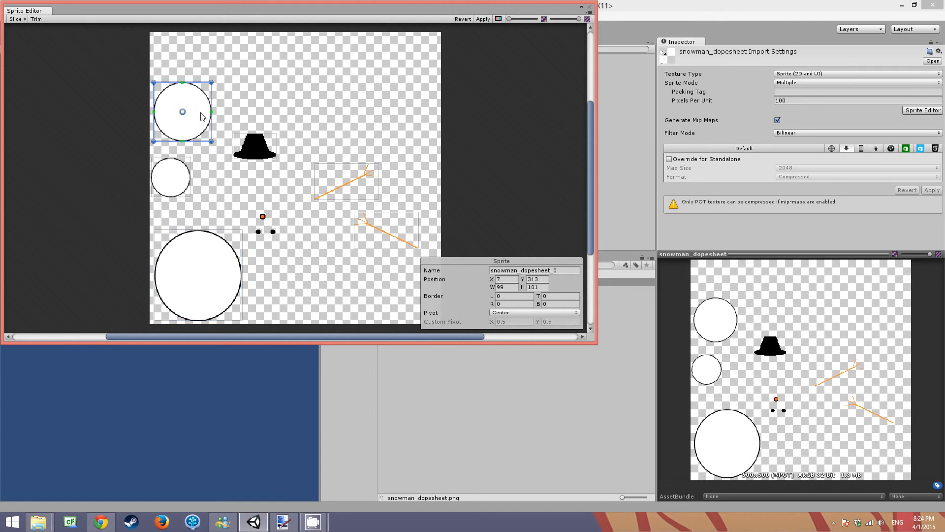
left_click_drag(182, 114, 182, 124)
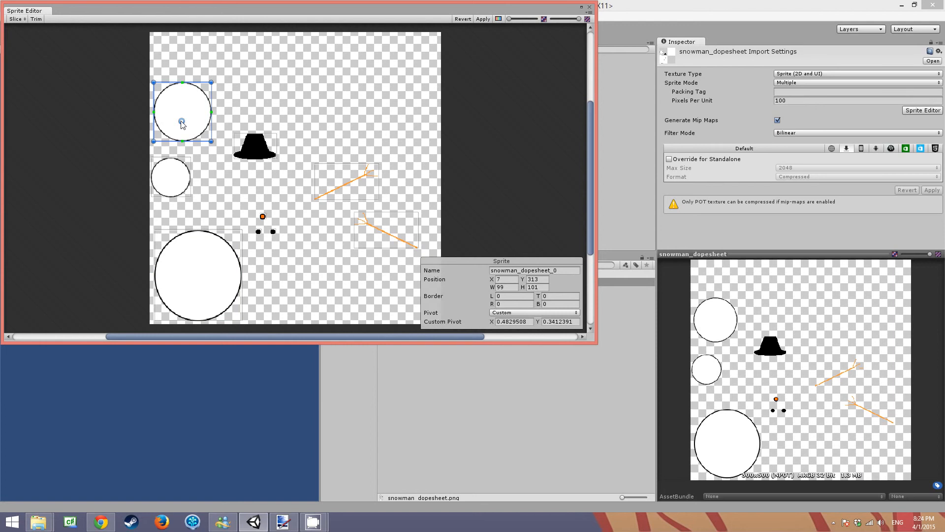
left_click(170, 176)
left_click_drag(171, 176, 172, 190, "ctrl")
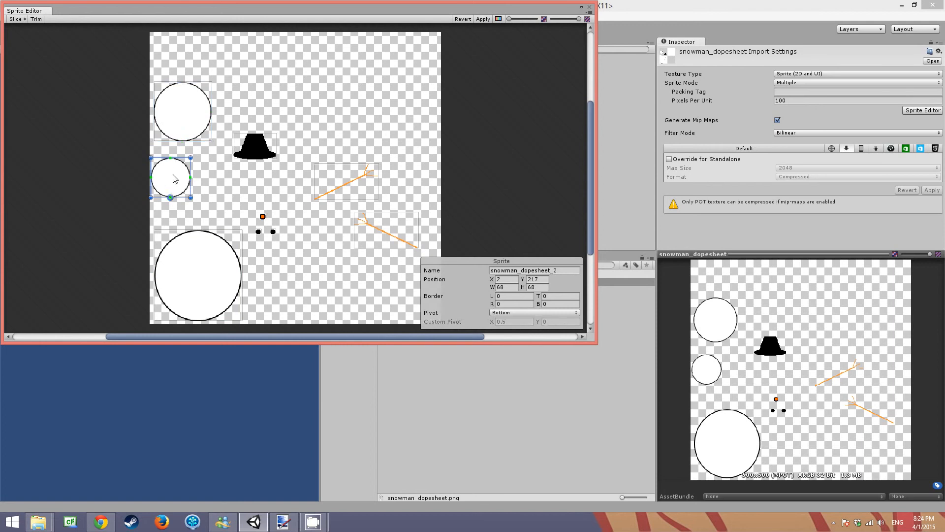
- Select the hat sprite, apply the sprite changes and close the Sprite Editor
left_click(257, 150)
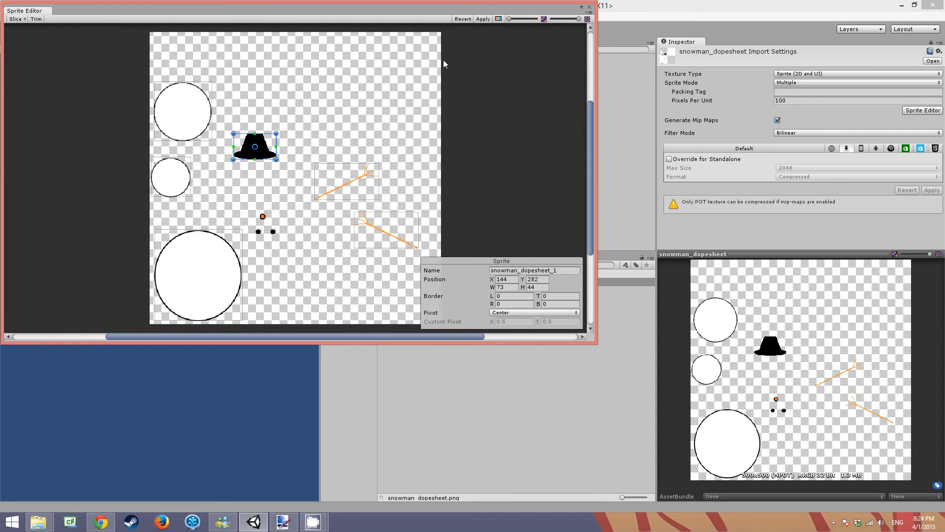
left_click(484, 19)
left_click(589, 8)
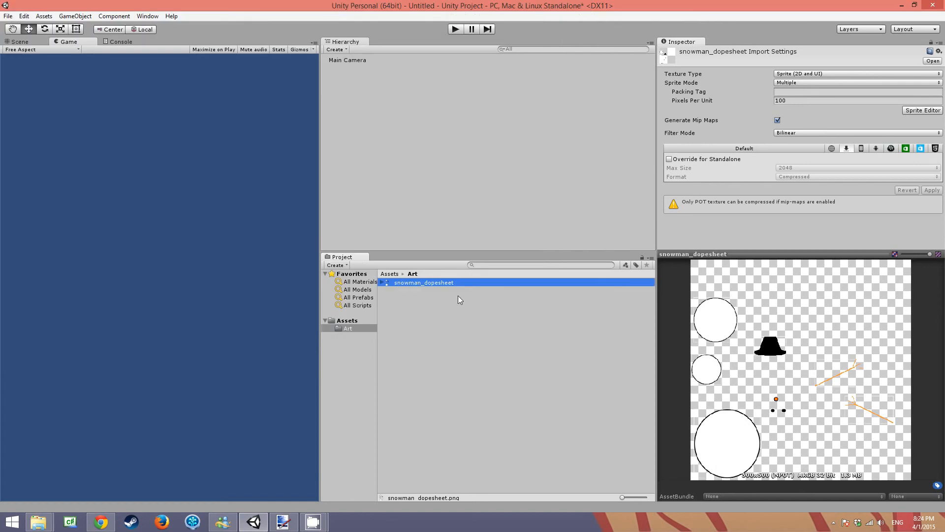
- Expand snowman_dopesheet in the Art folder and examine the preview and pivot of each sliced sprite
left_click(383, 283)
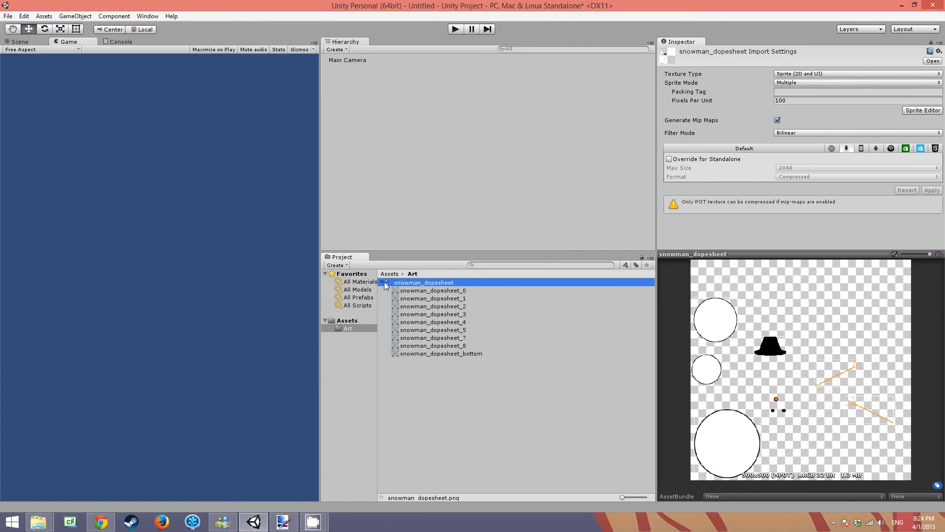
left_click(476, 353)
key("Up")
key("Up")
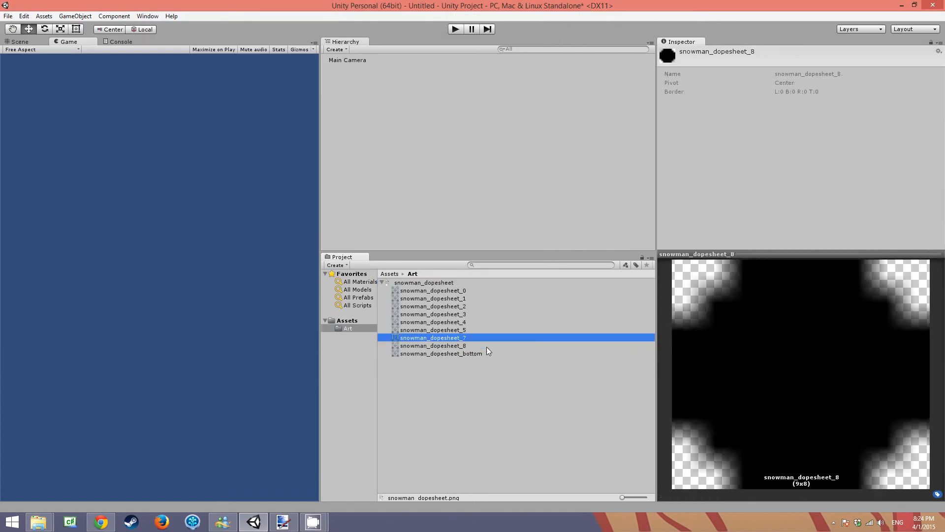
key("Up")
key("Down")
key("Down")
key("Up")
key("Up")
key("Up")
key("Up")
key("Up")
key("Up")
key("Up")
key("Down")
key("Down")
key("Down")
key("Down")
key("Down")
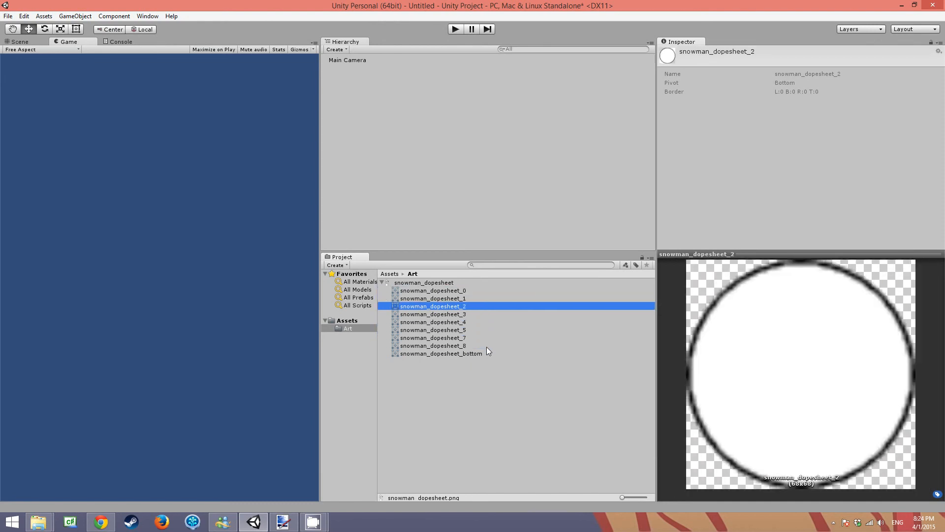
key("Down")
key("Down")
key("Down")
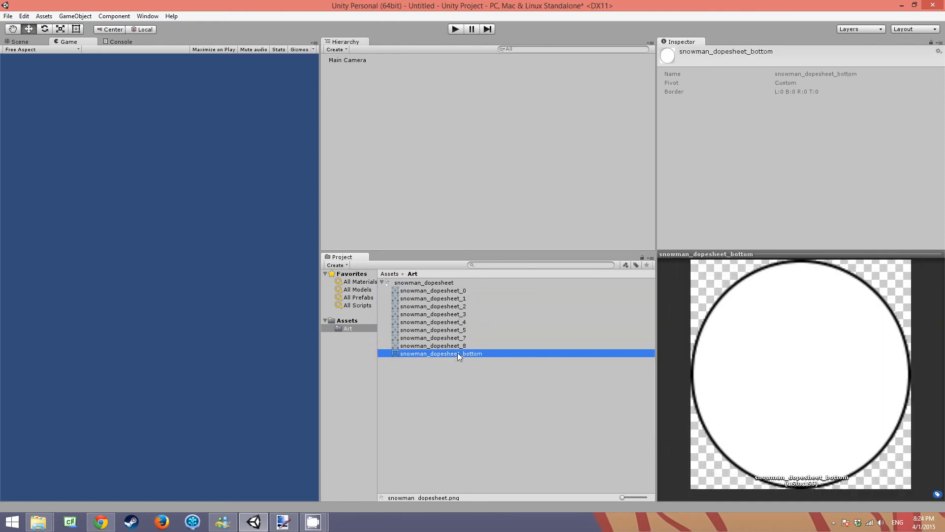
- Add the three body circle sprites snowman_dopesheet_bottom, snowman_dopesheet_0 and snowman_dopesheet_2 to the scene Hierarchy
left_click_drag(457, 353, 399, 160)
left_click(445, 345)
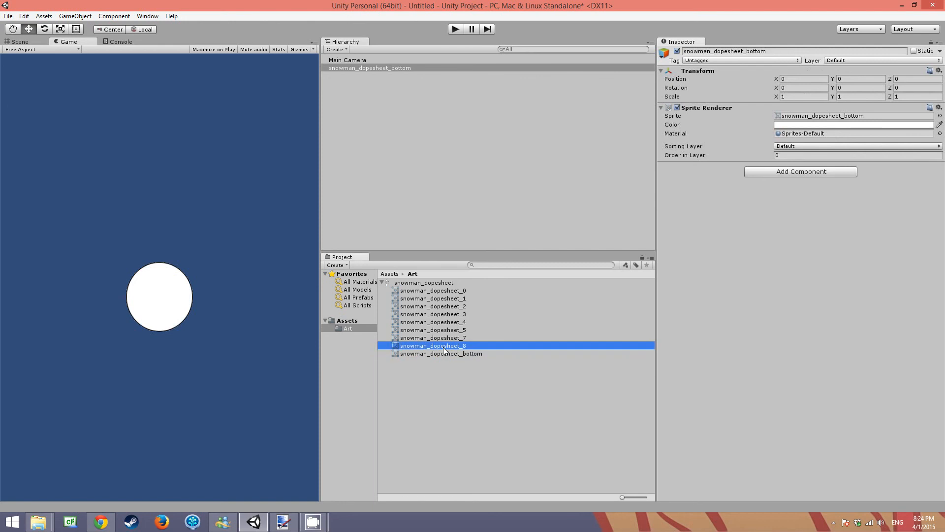
left_click(448, 337)
left_click(448, 329)
left_click(448, 322)
left_click(448, 315)
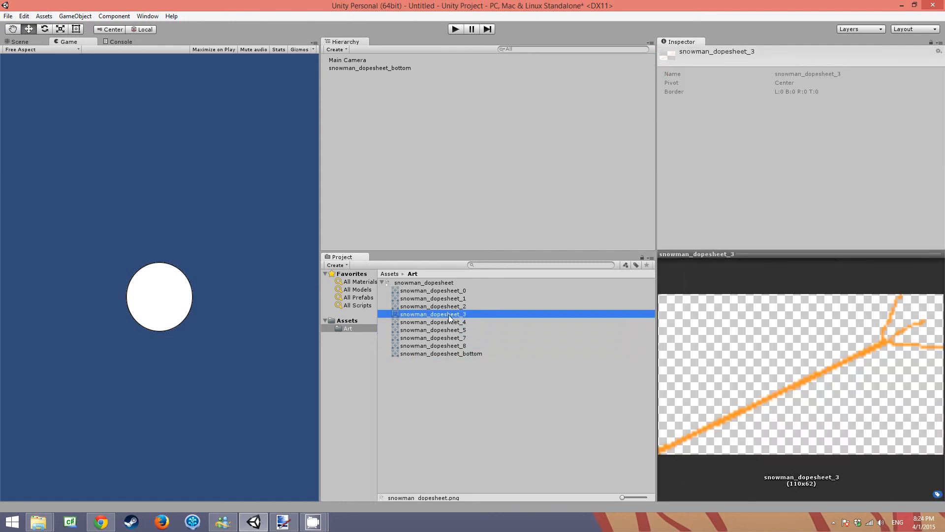
left_click(448, 305)
left_click(448, 298)
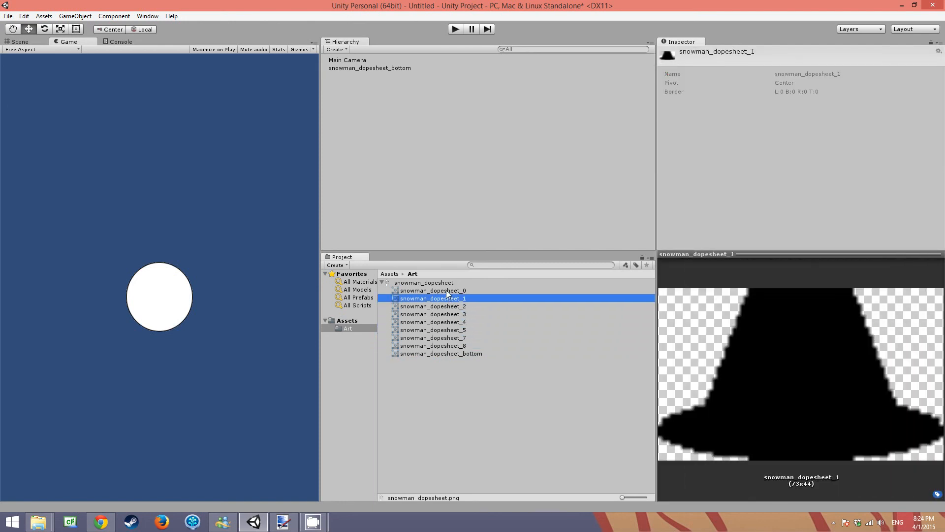
left_click(446, 291)
left_click(451, 306)
left_click(447, 289)
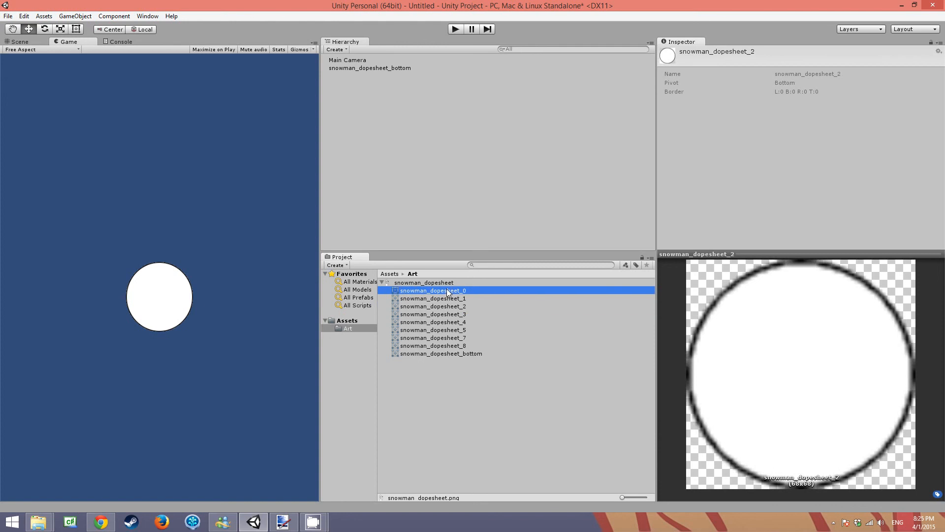
left_click_drag(449, 291, 412, 178)
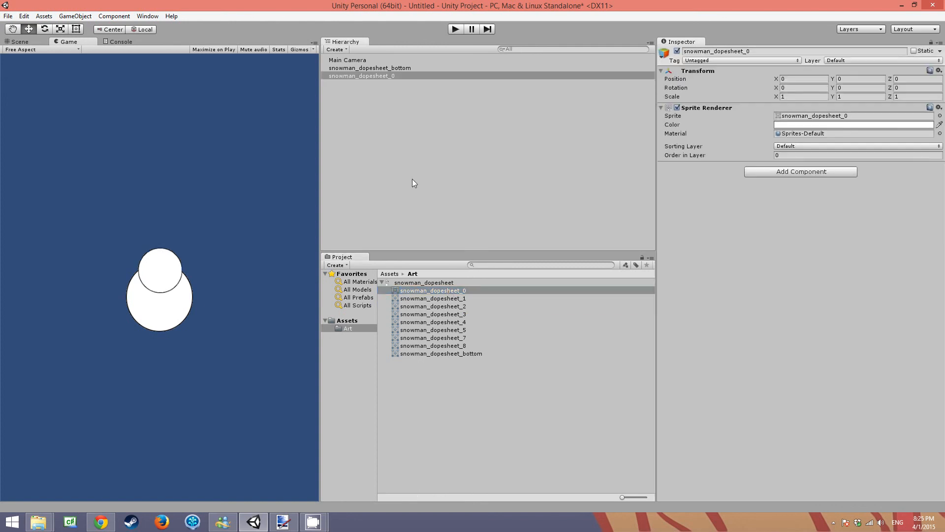
left_click(439, 306)
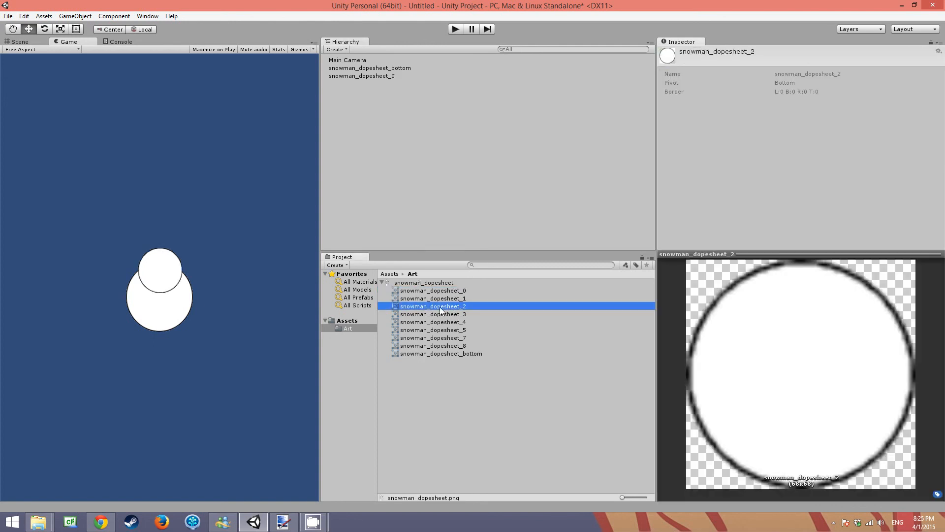
left_click_drag(439, 306, 429, 221)
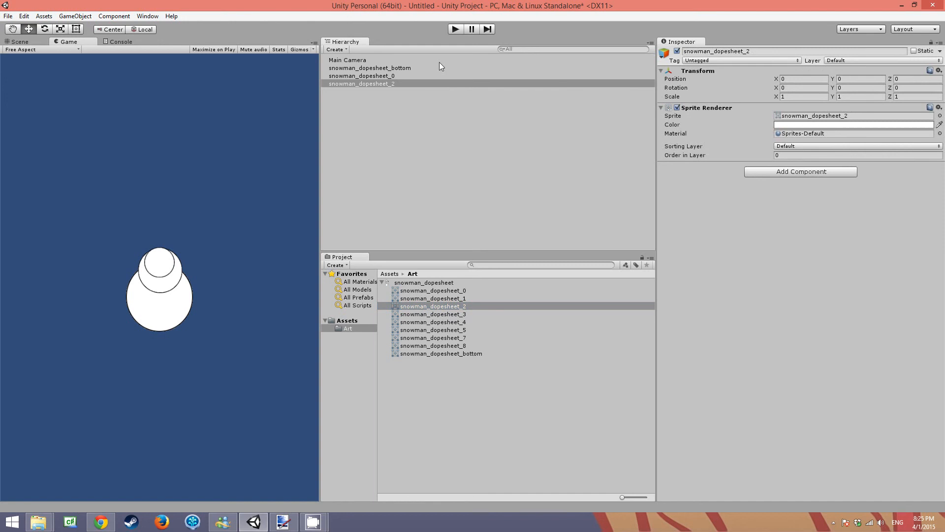
- In the Scene view, move the head circle snowman_dopesheet_2 up onto the top of the middle circle and deselect it
left_click(14, 42)
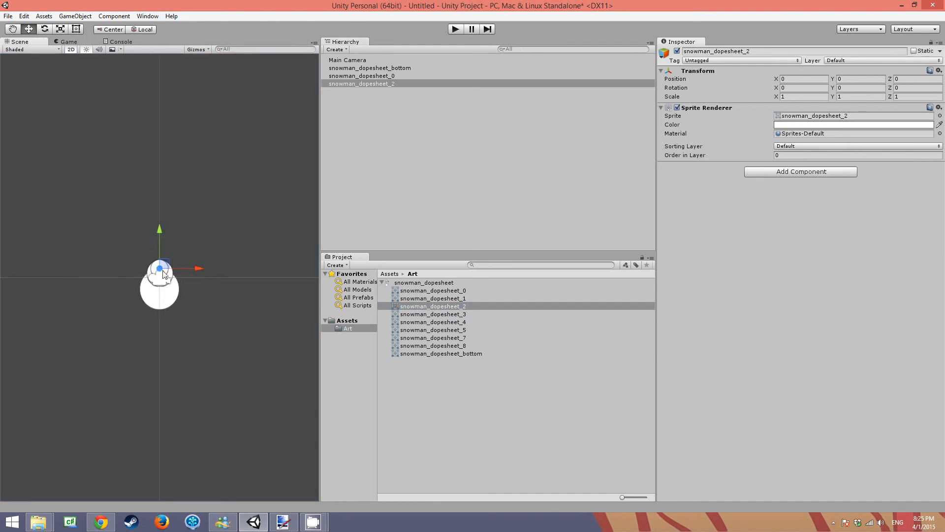
left_click_drag(166, 267, 168, 256)
left_click(169, 270)
left_click(151, 259)
left_click(221, 283)
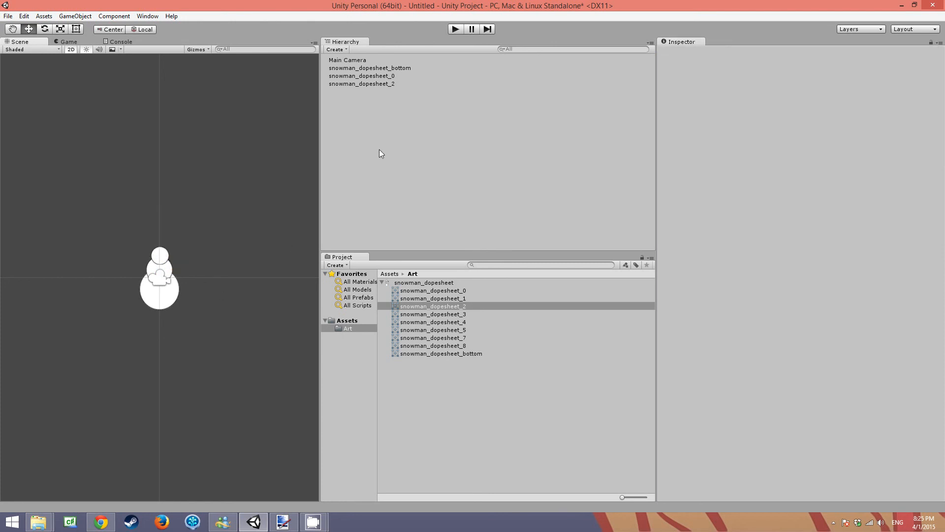
- Add the arm sprite snowman_dopesheet_3 to the scene and place it right of the middle circle at about X 0.81, Y 0.68
left_click(455, 315)
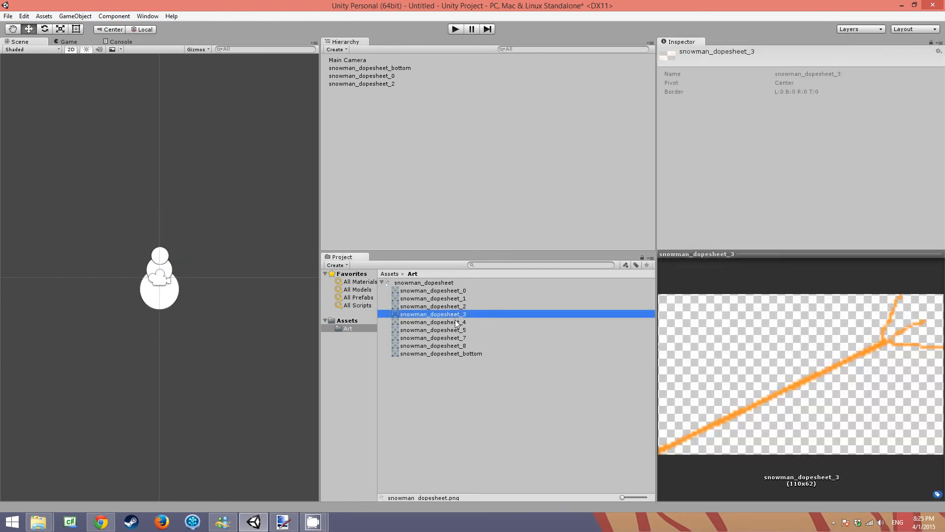
left_click_drag(454, 312, 439, 188)
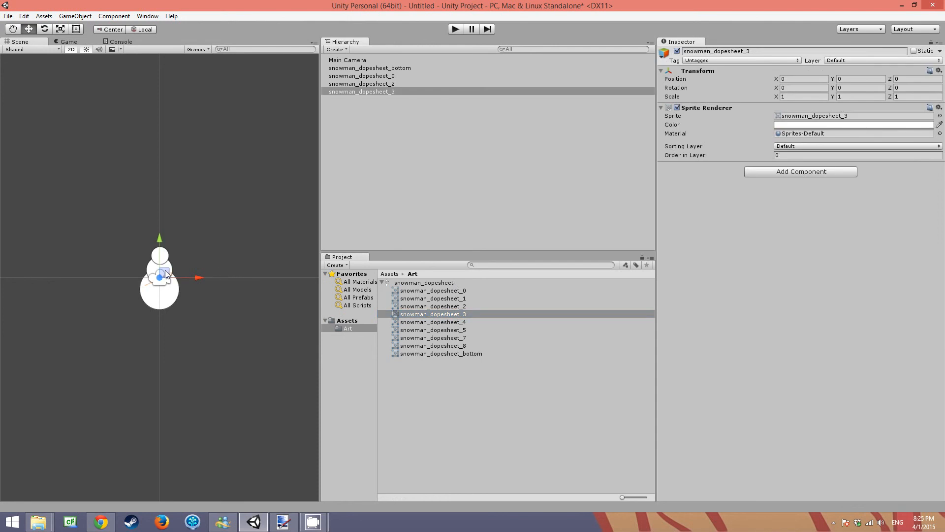
left_click_drag(164, 270, 188, 255)
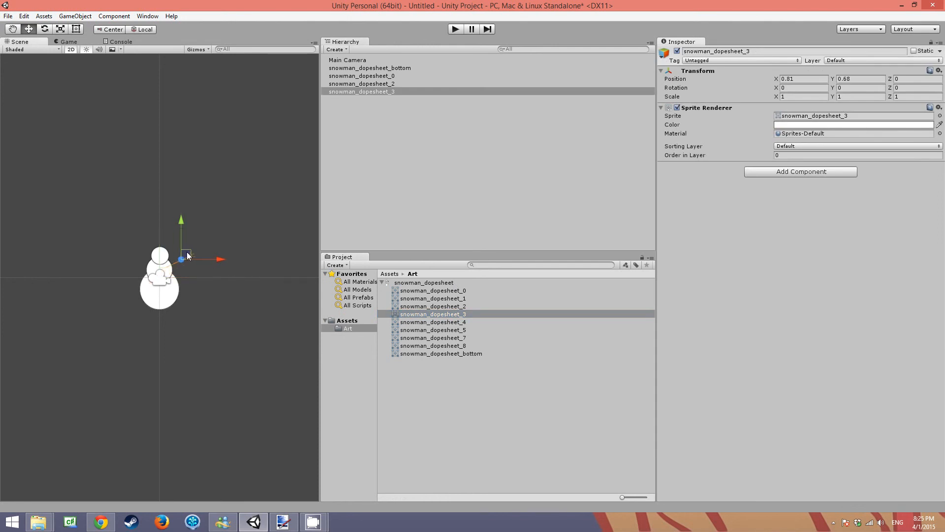
left_click(243, 248)
- Add the other arm sprite snowman_dopesheet_5 and place it left of the middle circle at about X -0.89, Y 0.68
left_click(442, 322)
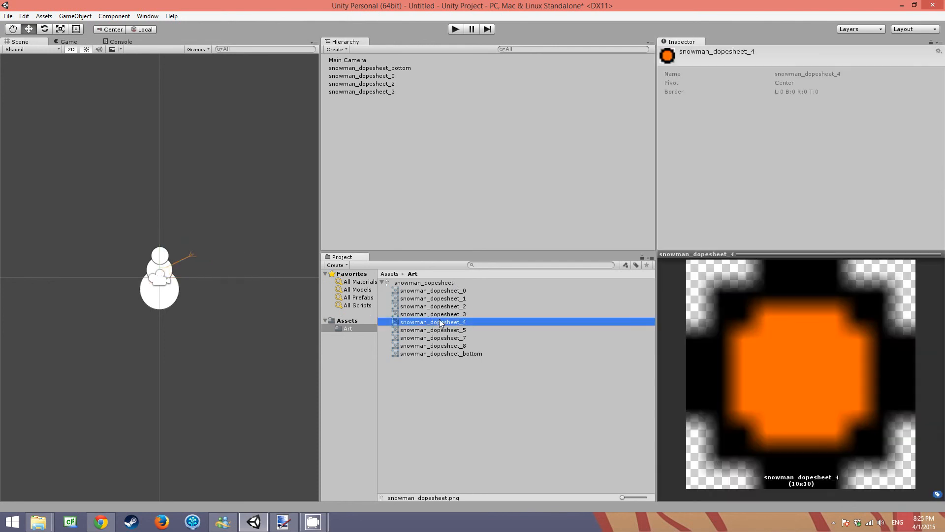
left_click(443, 331)
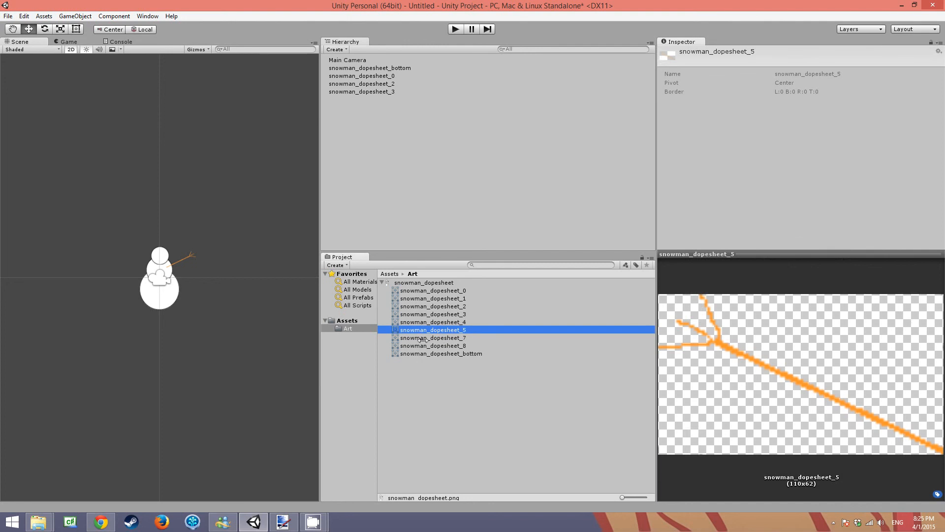
left_click_drag(406, 205, 143, 256)
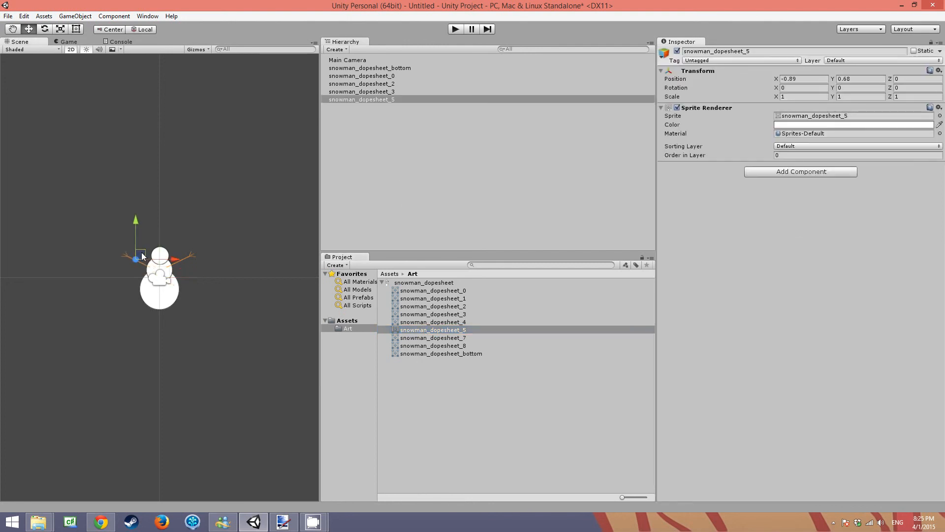